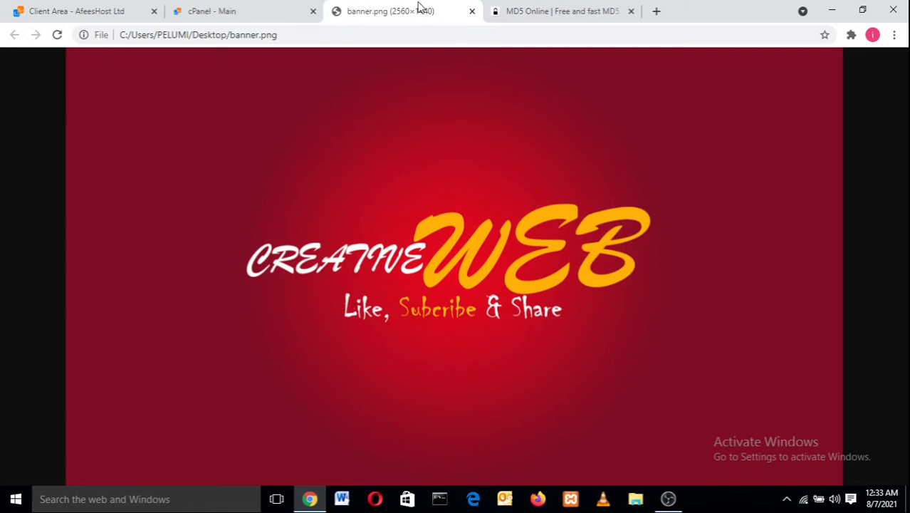
- From the Databases section of the cPanel main page, launch phpMyAdmin in a new tab
click(203, 9)
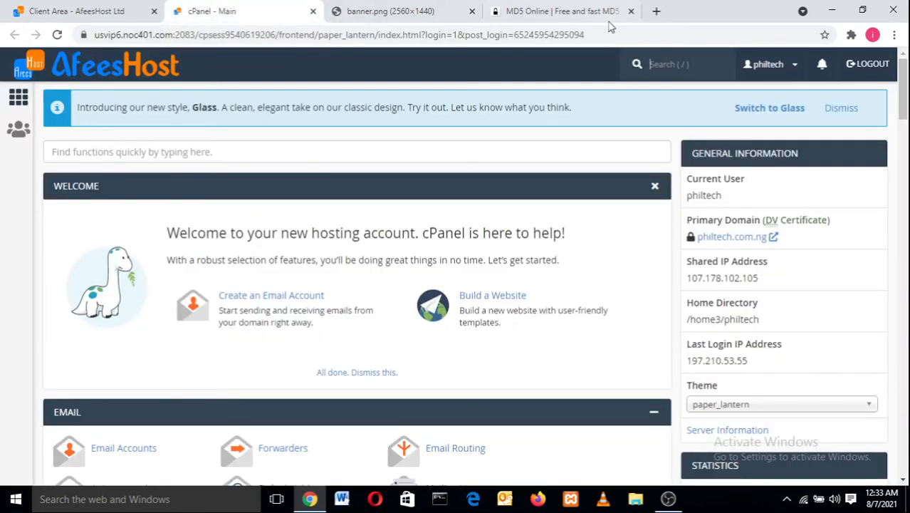
drag(906, 87, 906, 241)
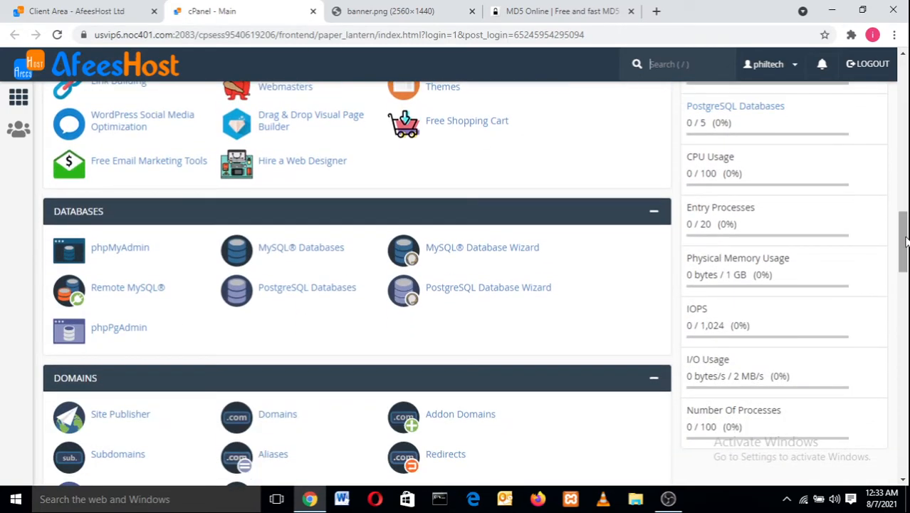
click(118, 252)
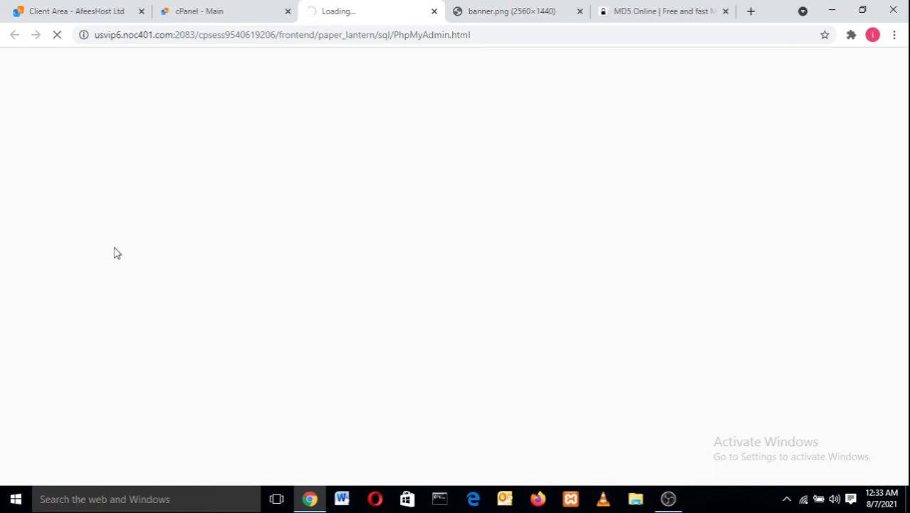
click(174, 10)
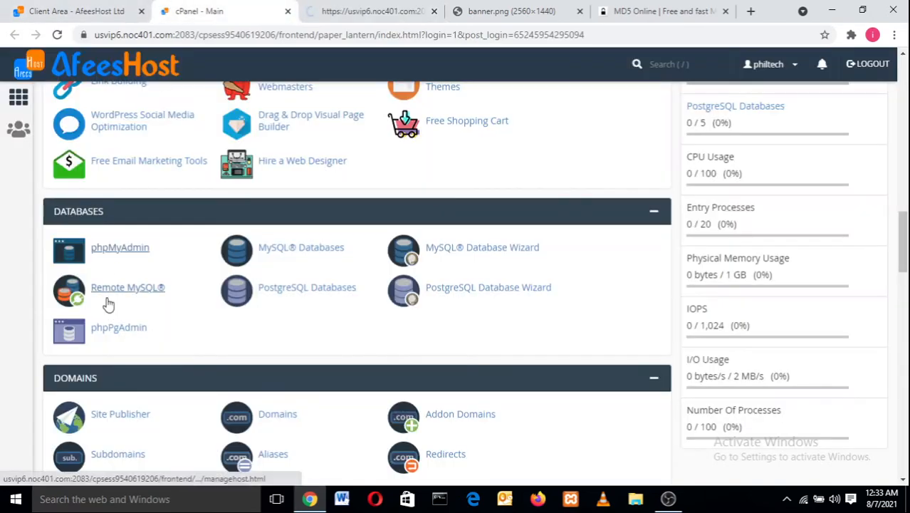
click(118, 251)
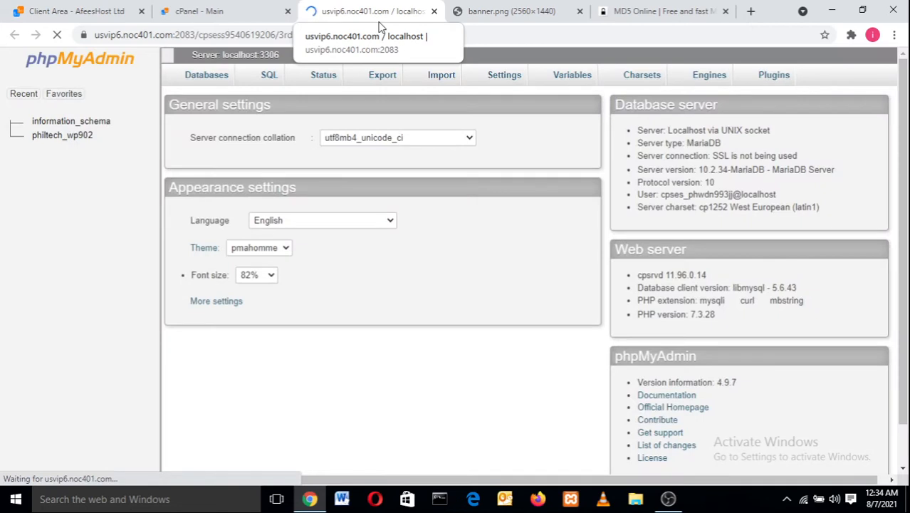
- Load philtech.com.ng/wp-admin in a new tab to reach the WordPress login page
click(751, 11)
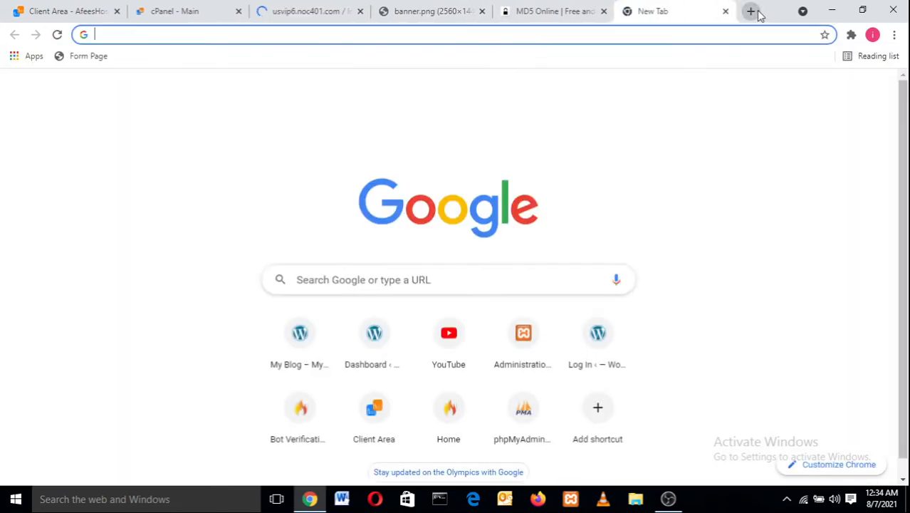
text(p)
key(Right)
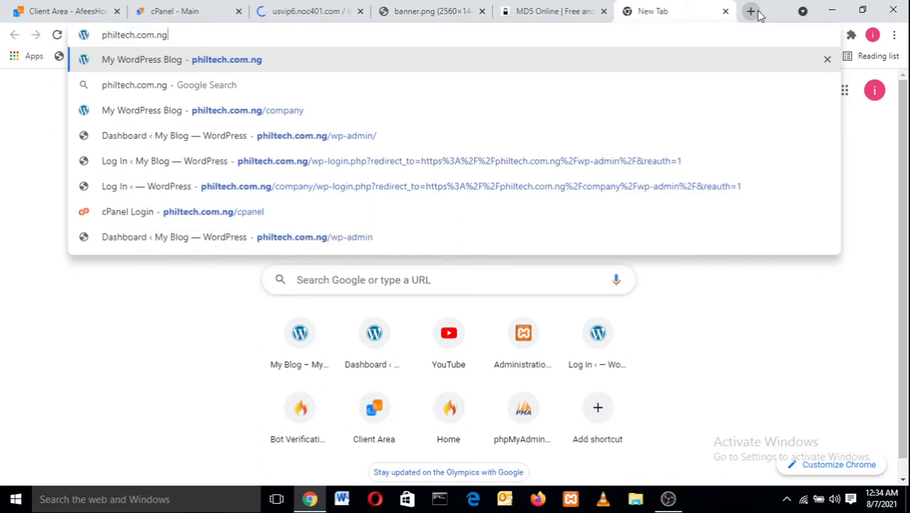
text(/wp)
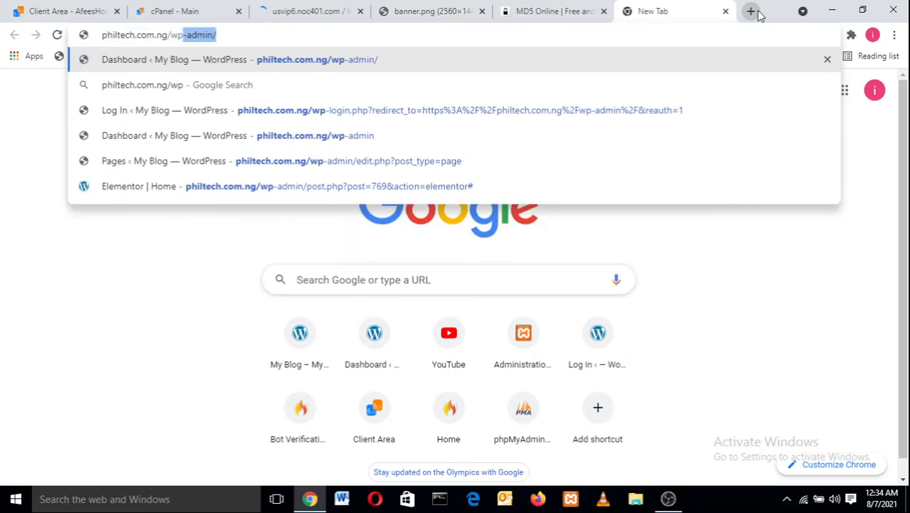
text(-admin)
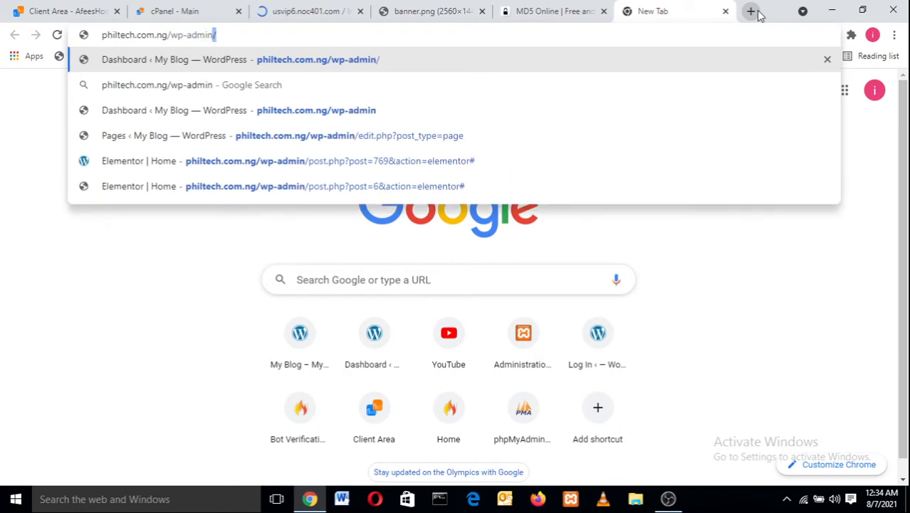
key(Return)
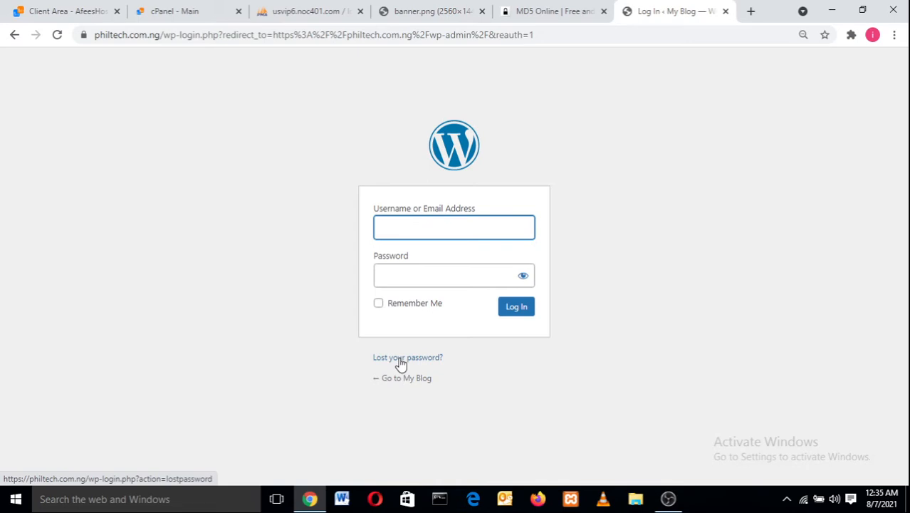
- Open the philtech.com.ng blog homepage in a new tab
click(280, 6)
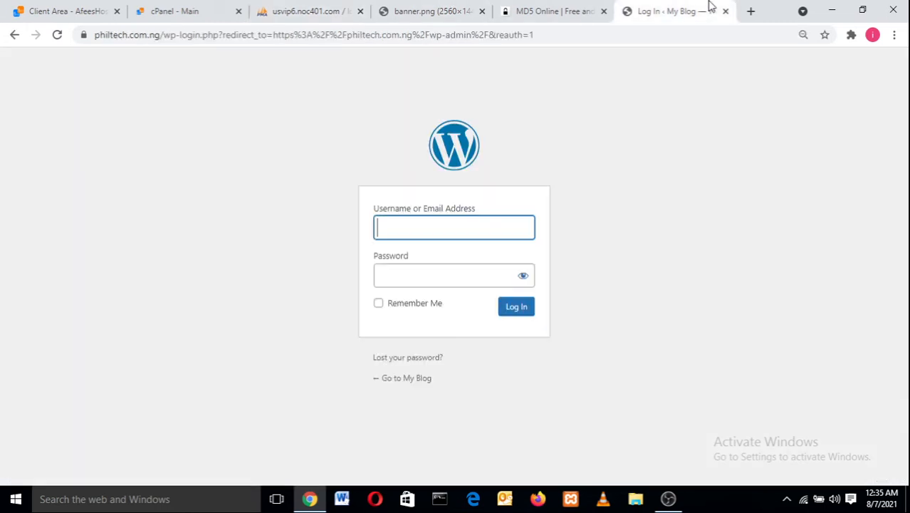
click(701, 11)
click(751, 11)
text(philtech.com.ng)
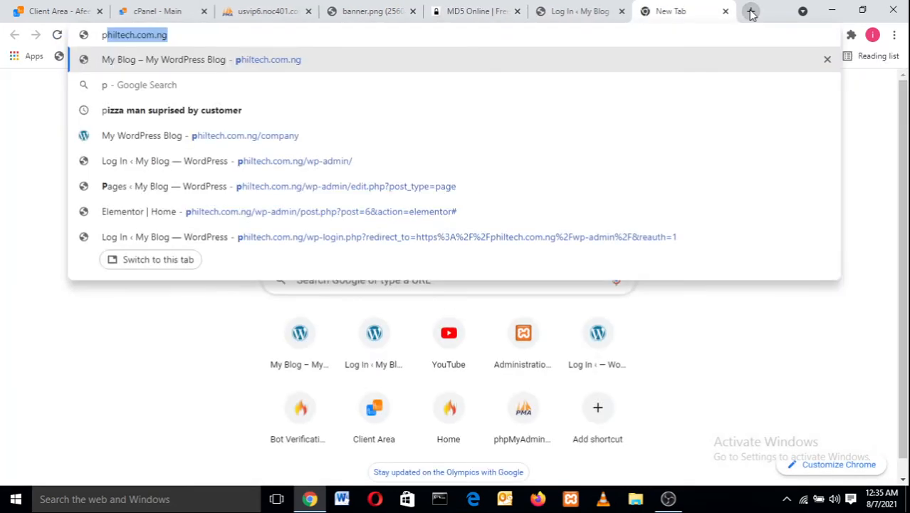
key(Return)
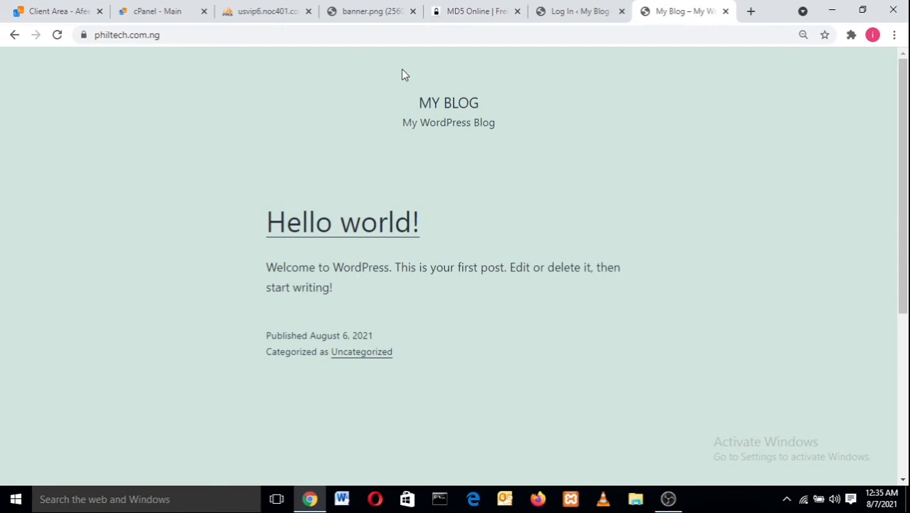
- Return to phpMyAdmin and select philtech_wp902 in the navigation tree
click(269, 11)
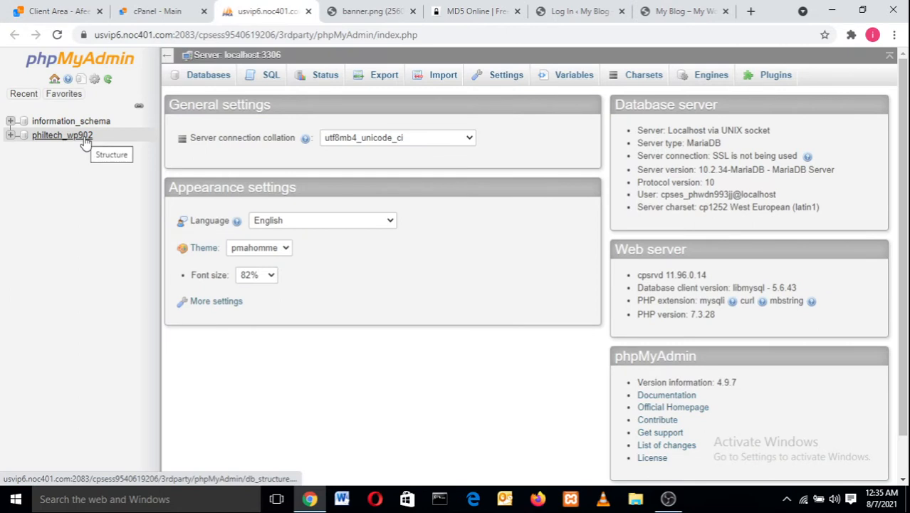
click(86, 144)
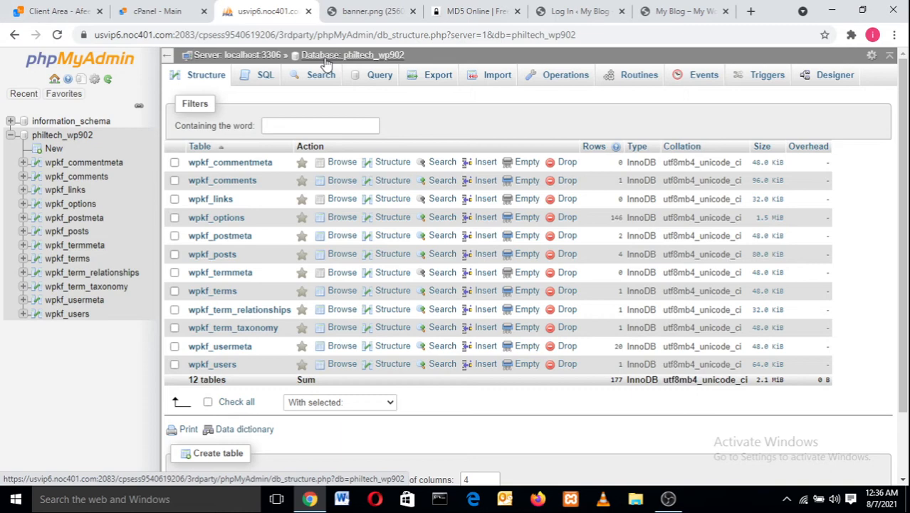
- Browse wpkf_users and scroll across its columns to the user_pass hash
click(213, 365)
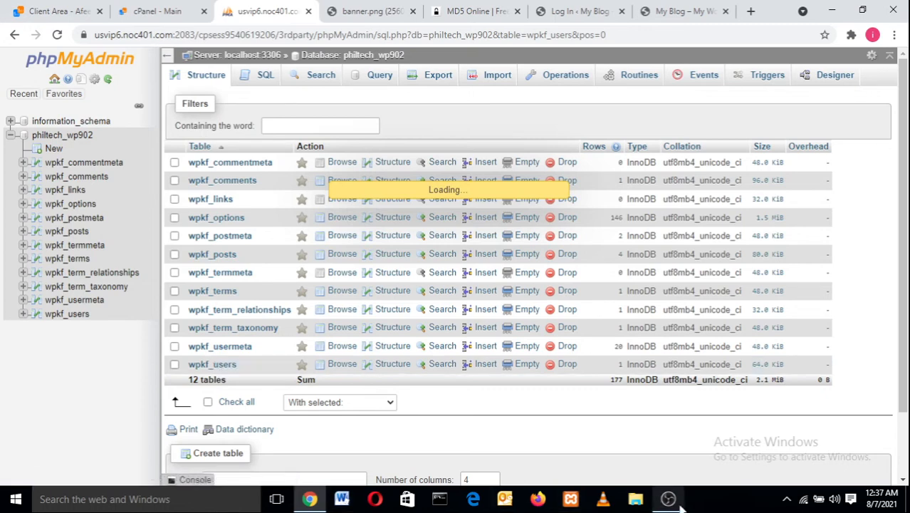
mouse_move(674, 504)
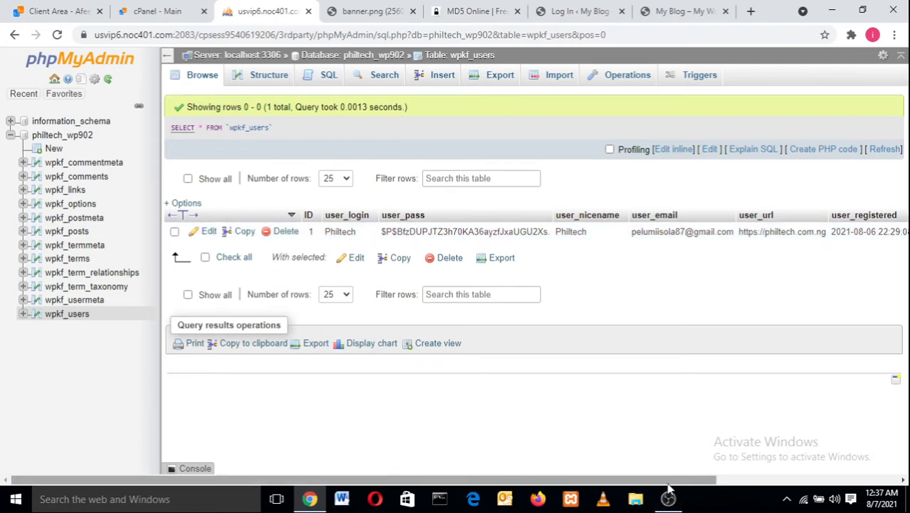
drag(672, 481, 819, 499)
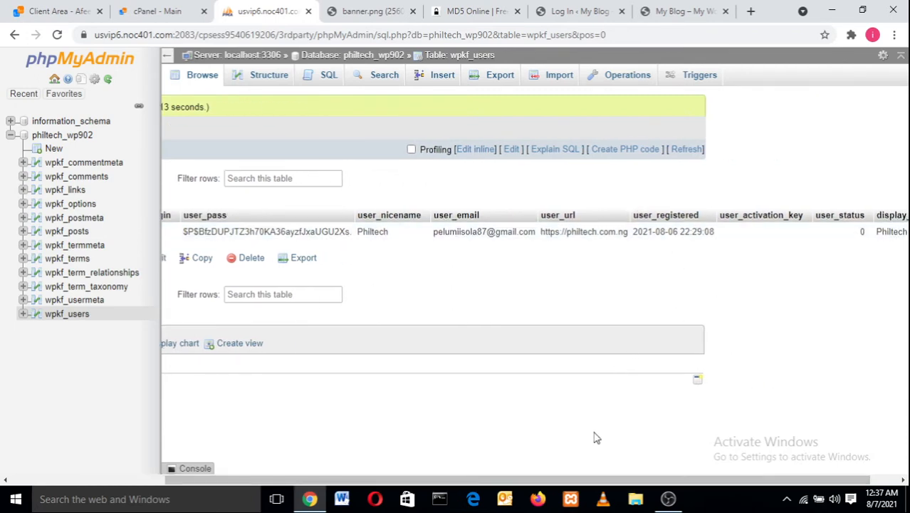
drag(600, 484, 628, 487)
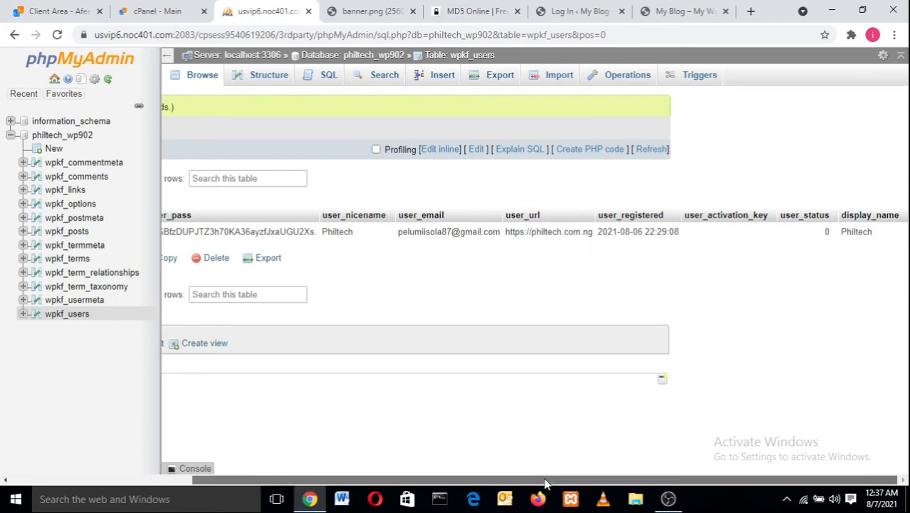
drag(546, 483, 395, 483)
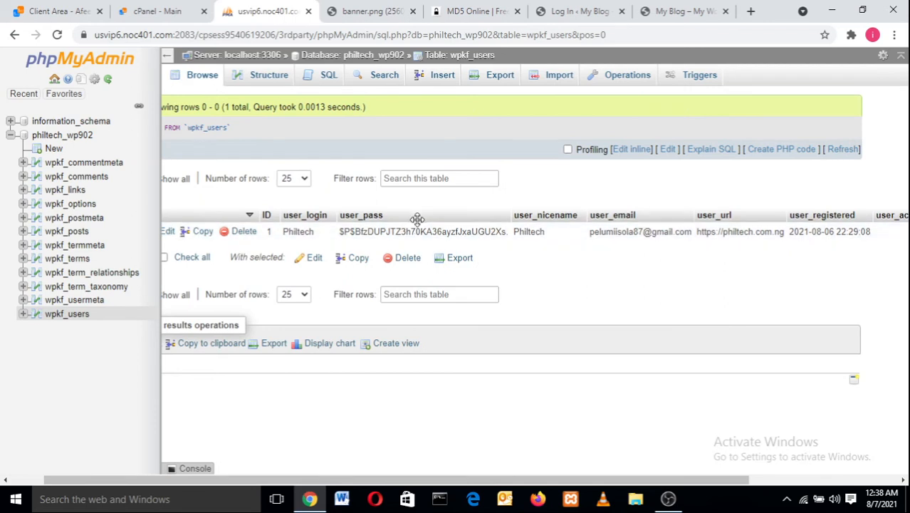
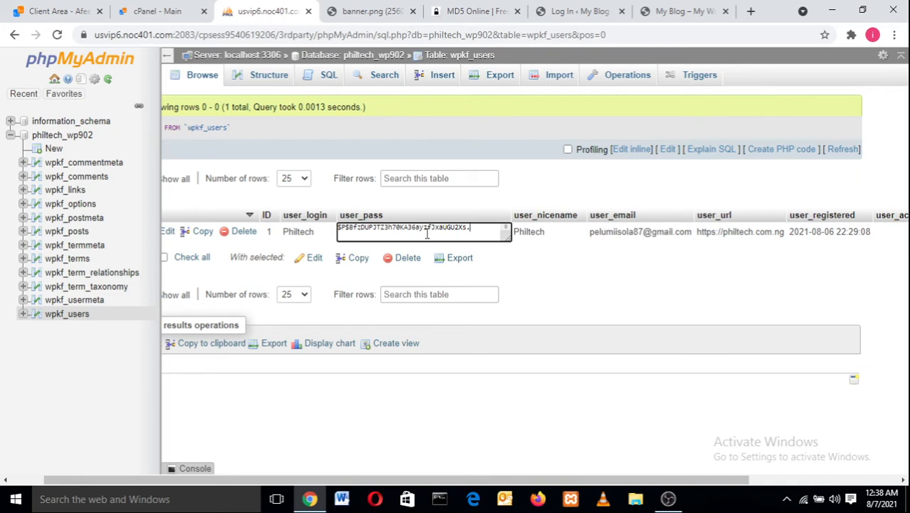
- Erase the old hash from the admin user's user_pass value in the inline edit box
key(BackSpace)
key(BackSpace)
key(BackSpace)
key(BackSpace)
key(BackSpace)
key(BackSpace)
key(BackSpace)
key(BackSpace)
key(BackSpace)
key(BackSpace)
key(BackSpace)
key(BackSpace)
key(BackSpace)
key(BackSpace)
key(BackSpace)
key(BackSpace)
key(BackSpace)
key(BackSpace)
key(BackSpace)
key(BackSpace)
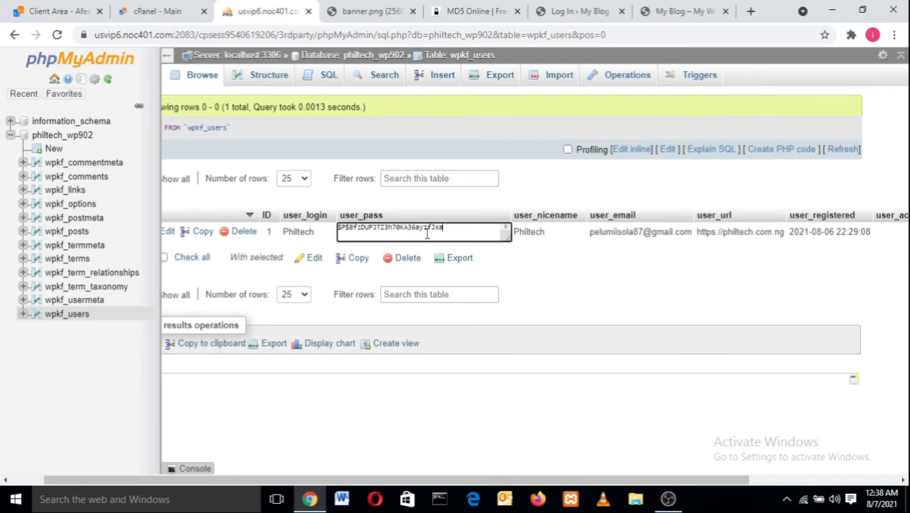
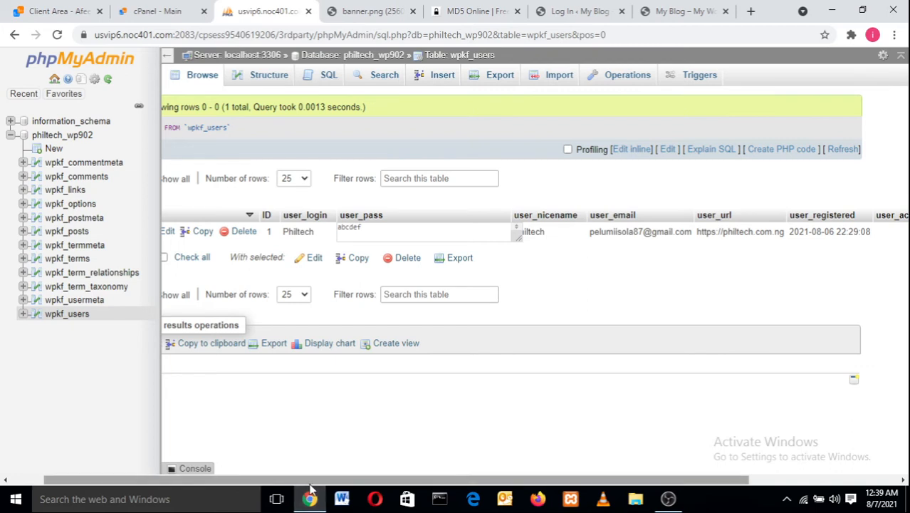
drag(310, 483, 237, 468)
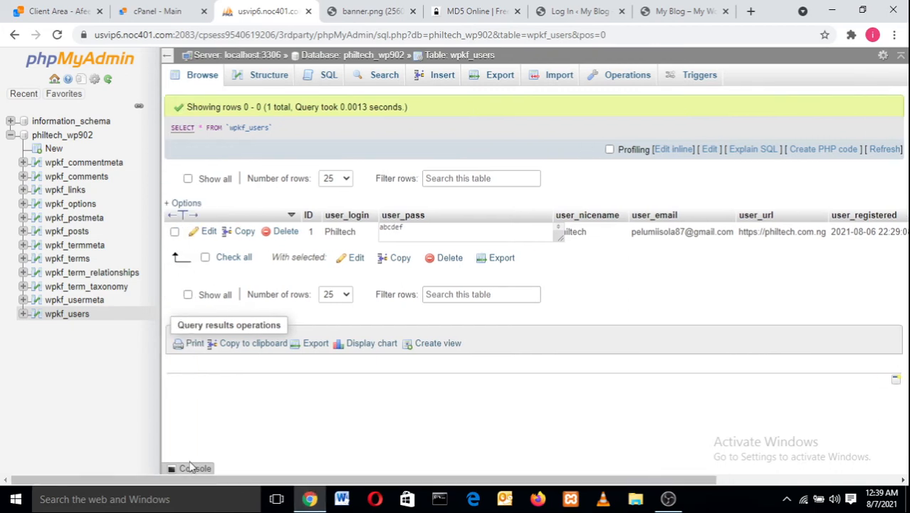
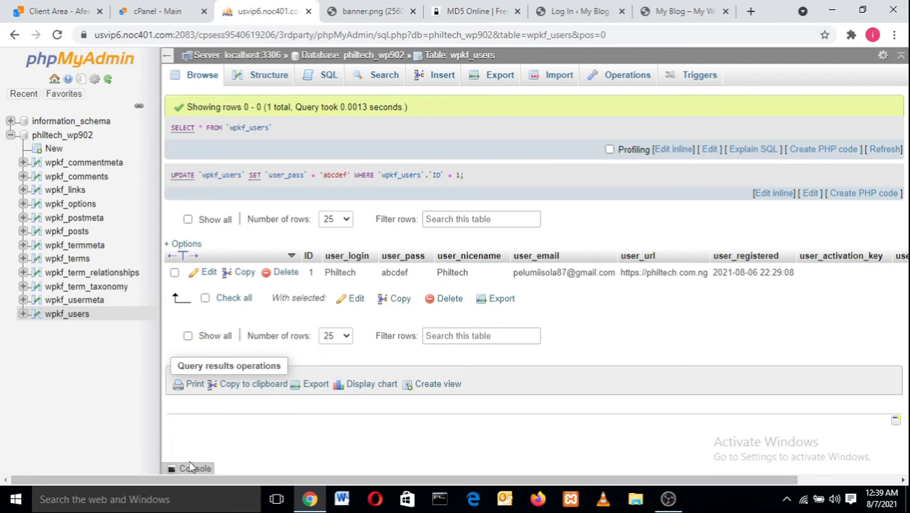
- Switch from phpMyAdmin to the My Blog homepage showing the Hello world post
click(673, 9)
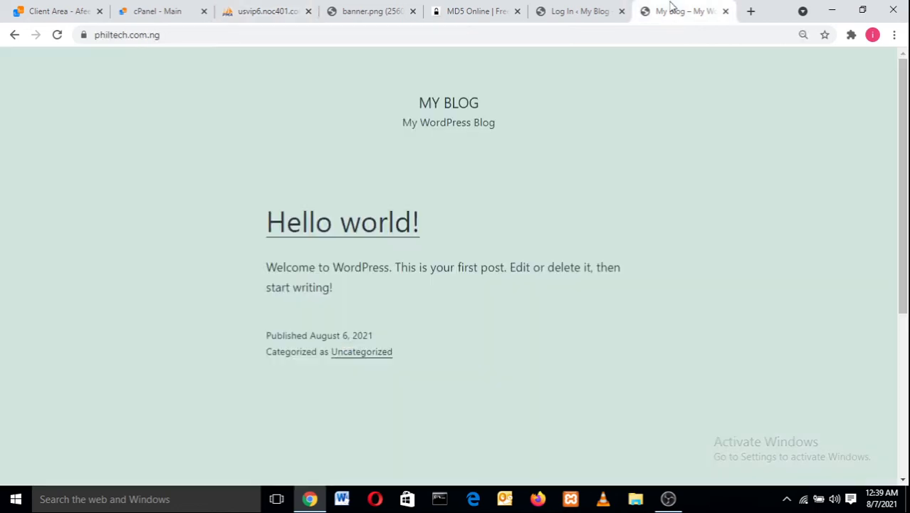
- Submit the WordPress login with the admin's saved e-mail and the new password
click(477, 10)
click(590, 9)
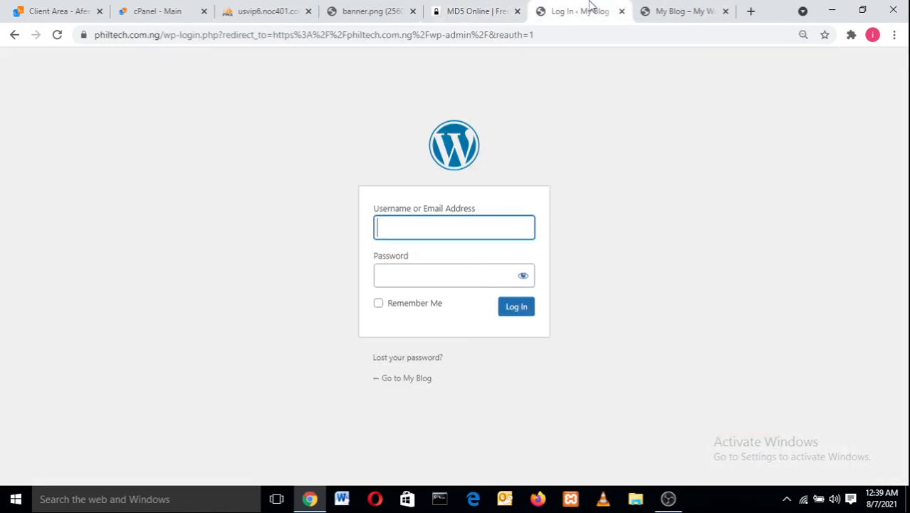
click(403, 222)
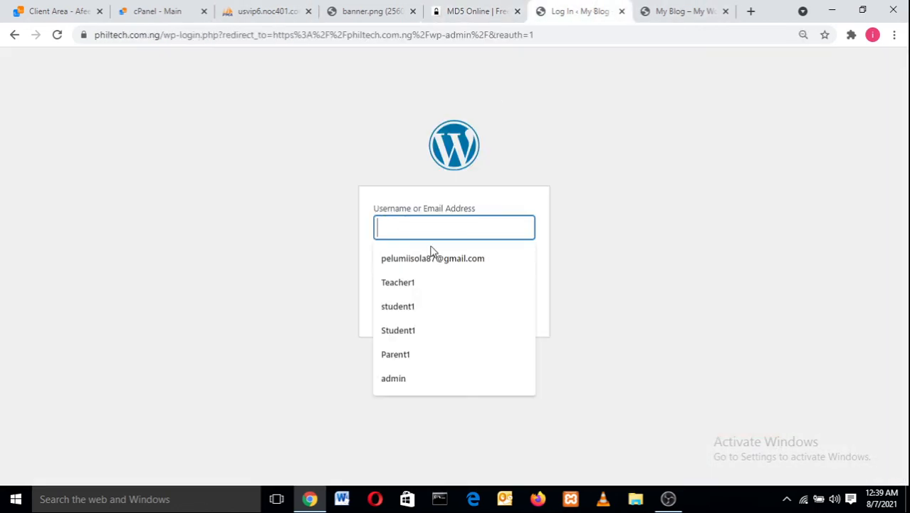
click(434, 260)
click(522, 277)
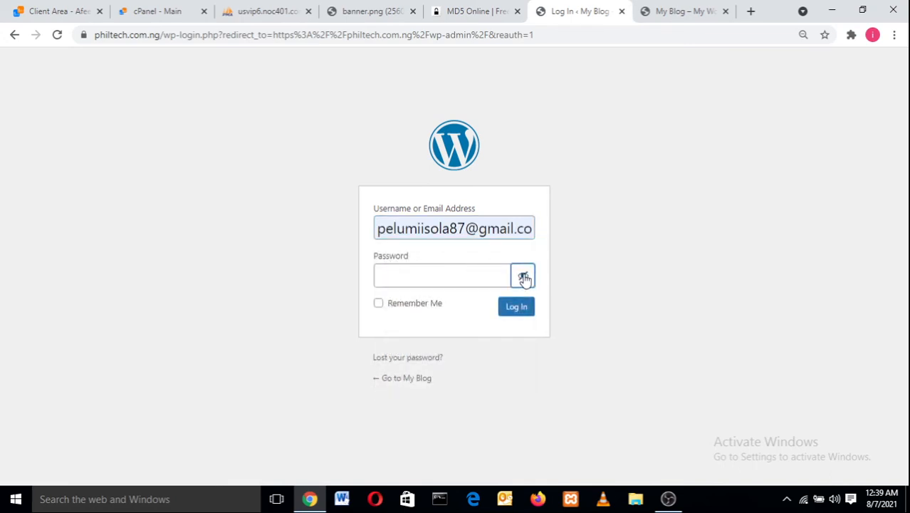
click(462, 272)
text(a)
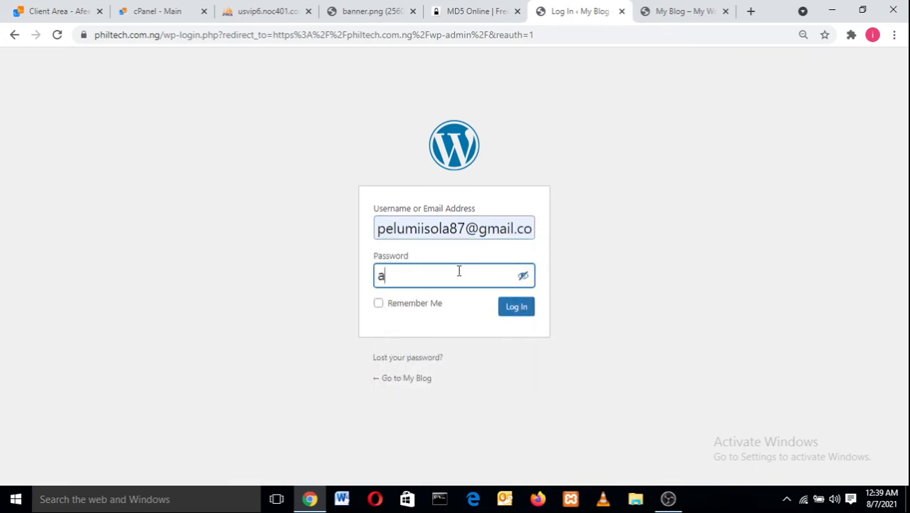
text(bcdef)
click(506, 307)
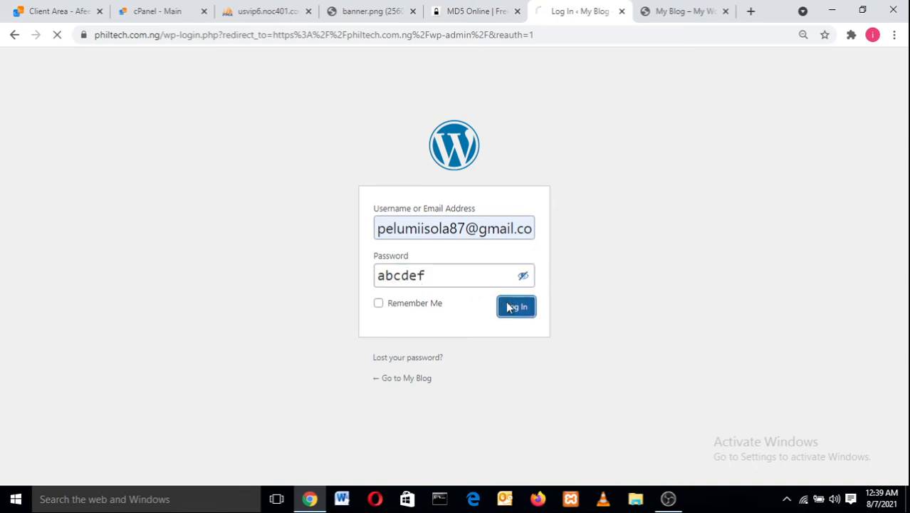
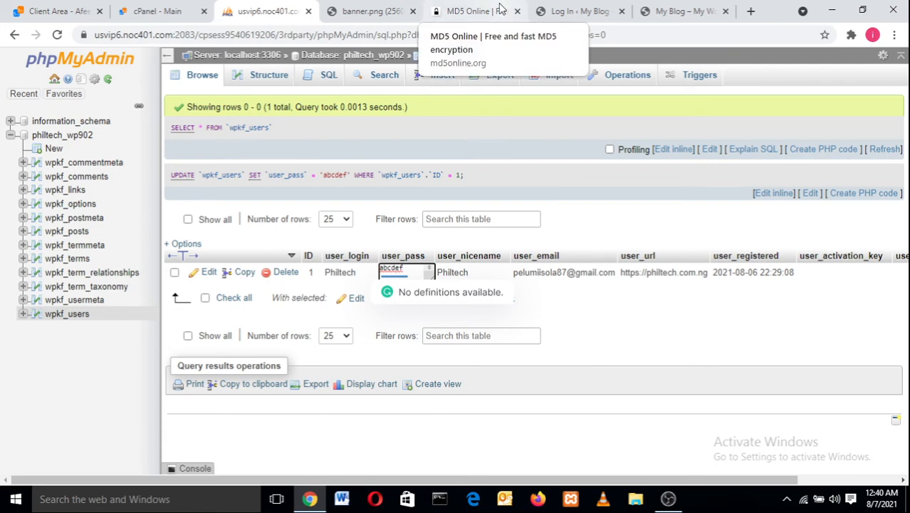
- Switch from the wpkf_users table to the MD5 Online browser tab
click(501, 8)
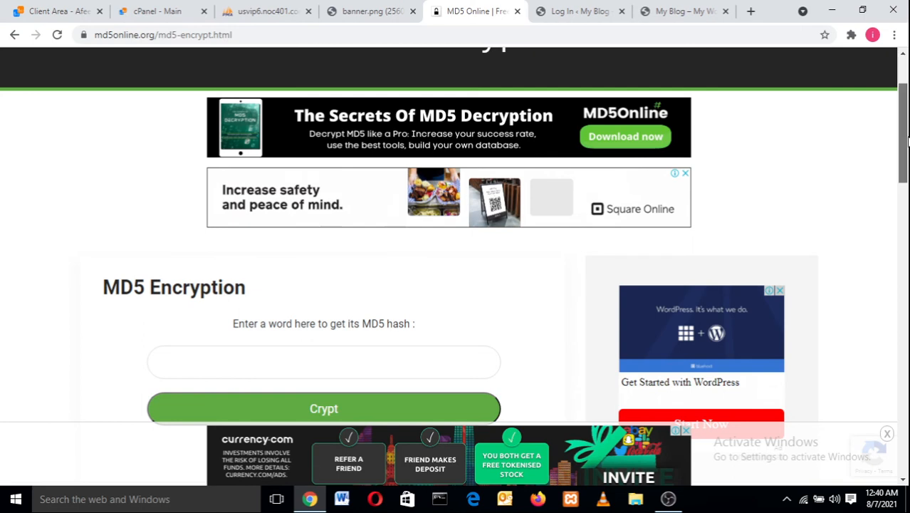
- Enter abcdef as the word to hash in the MD5 Encryption form
drag(908, 136, 899, 187)
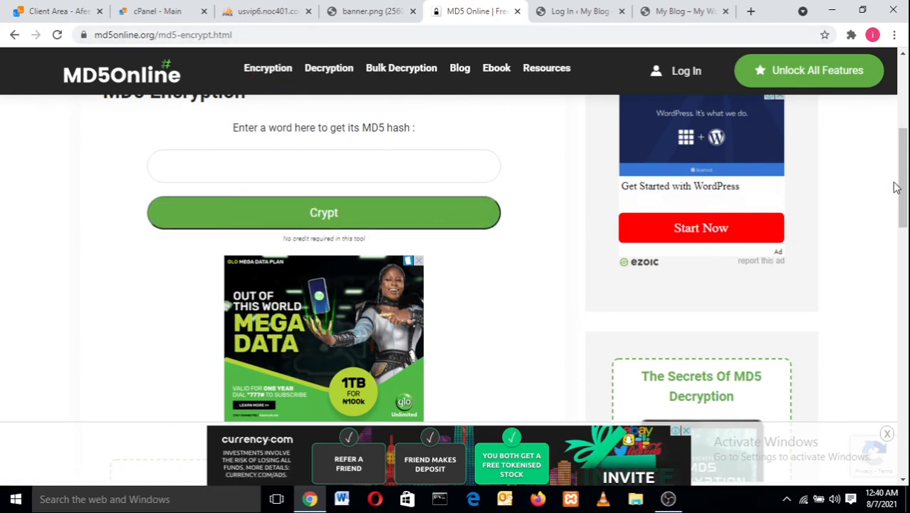
drag(896, 187, 897, 179)
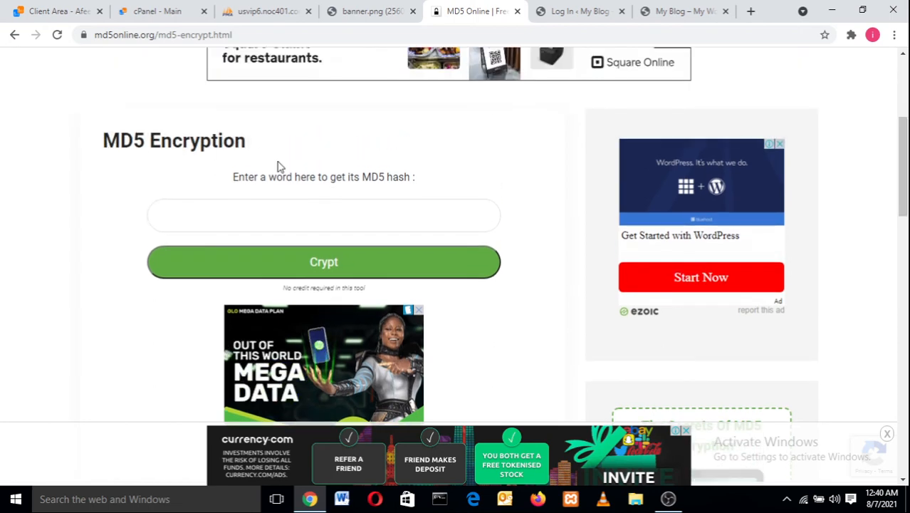
click(279, 220)
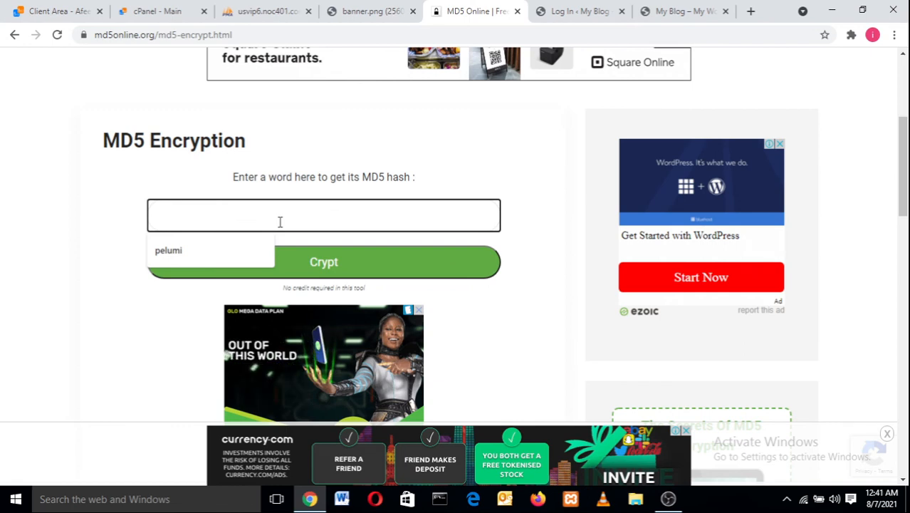
text(ab)
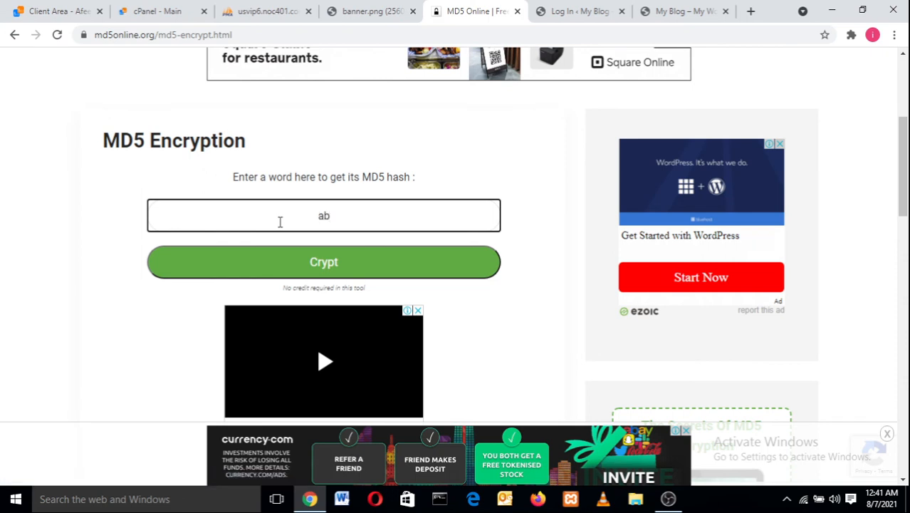
text(cdef)
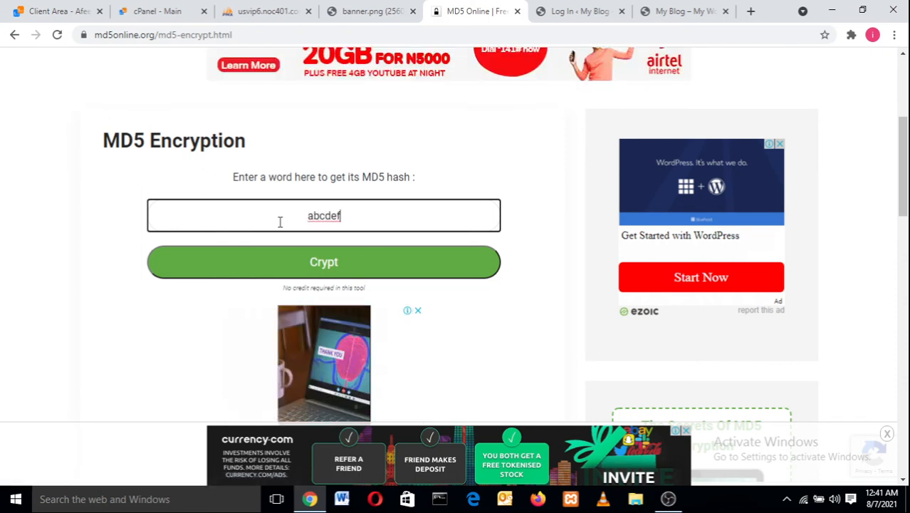
- Crypt abcdef and pass the reCAPTCHA by choosing the three traffic-light tiles
click(310, 263)
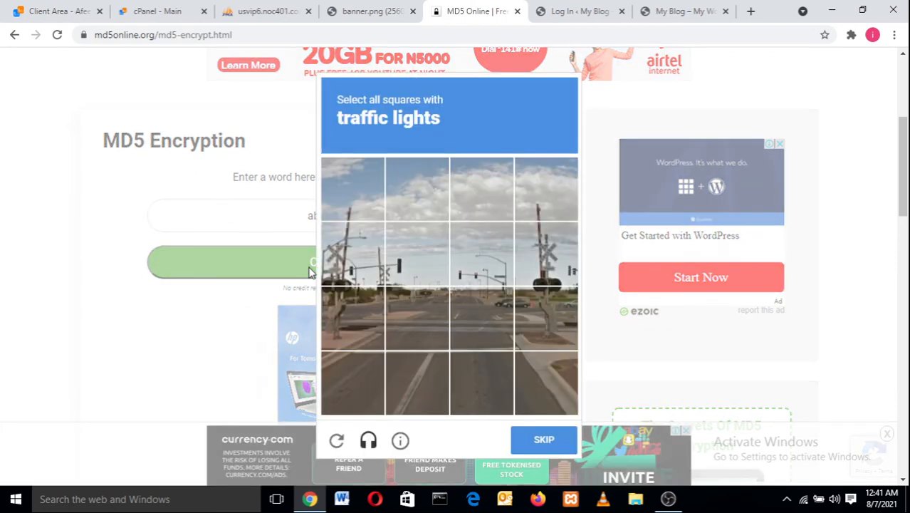
click(369, 266)
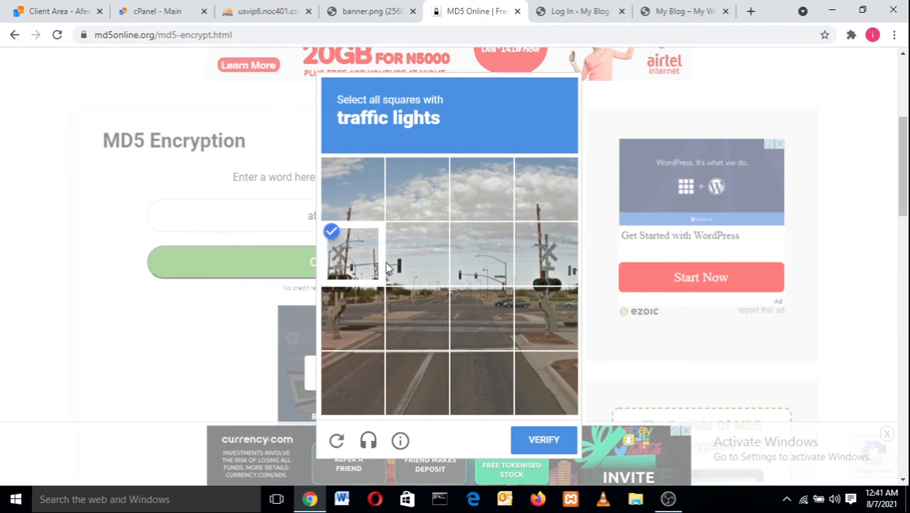
click(393, 265)
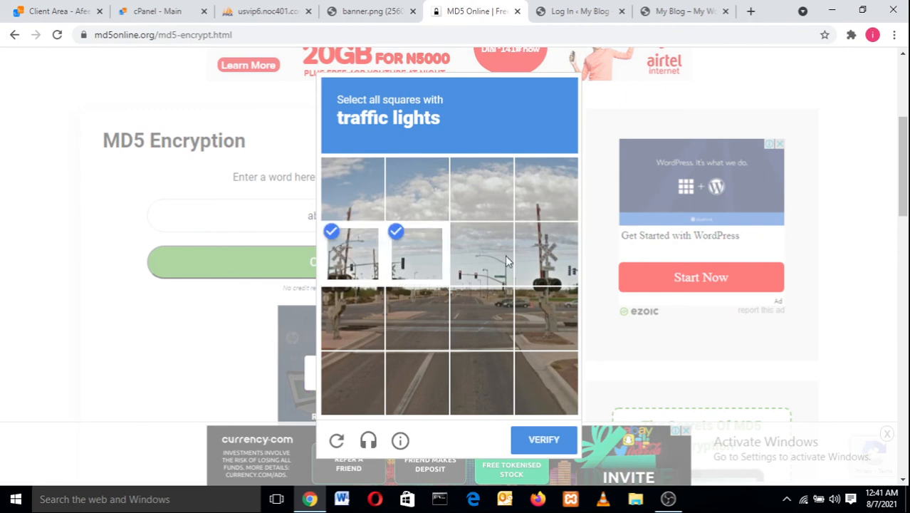
click(482, 264)
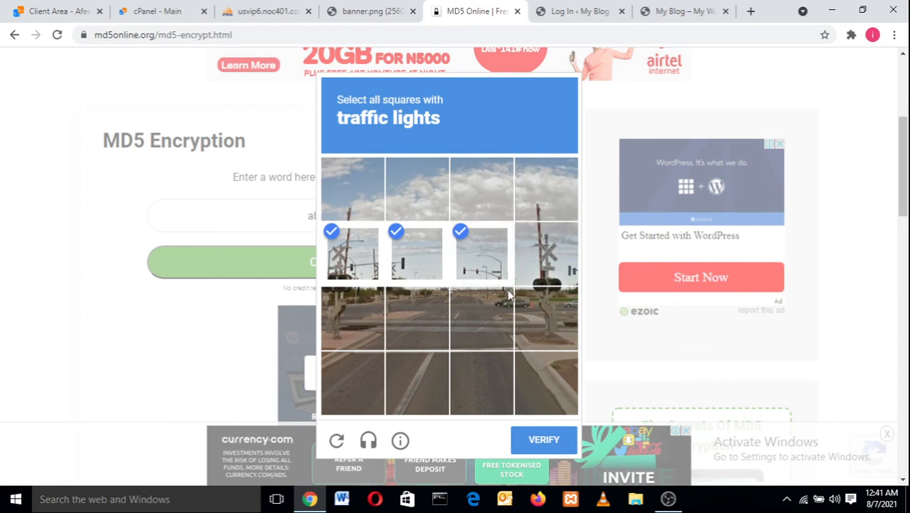
click(548, 443)
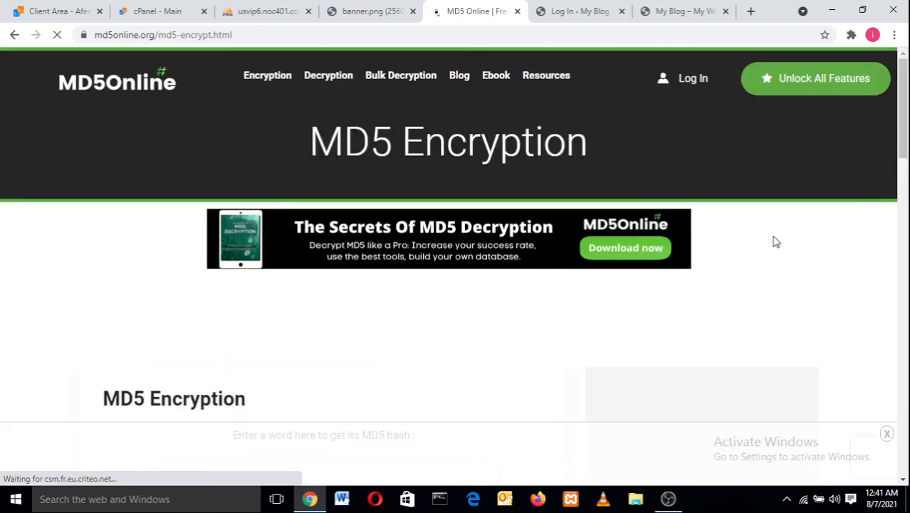
drag(906, 132, 905, 209)
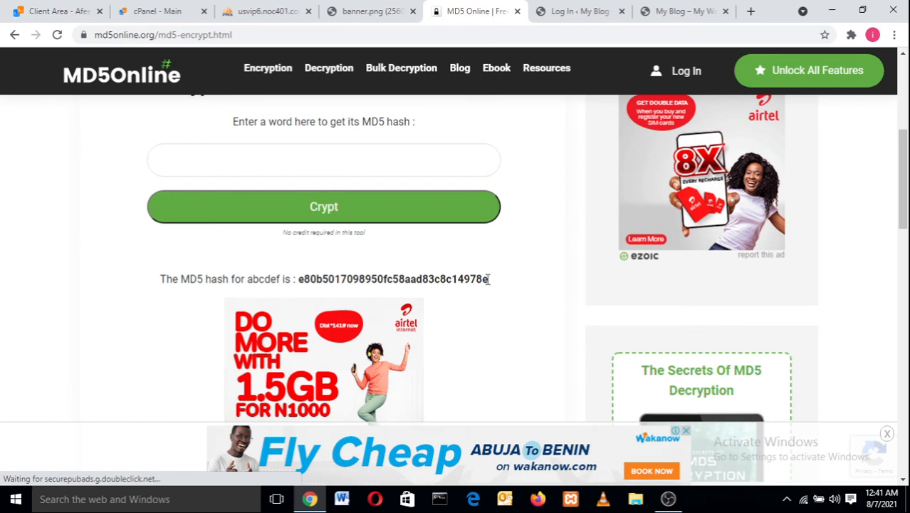
drag(489, 279, 300, 285)
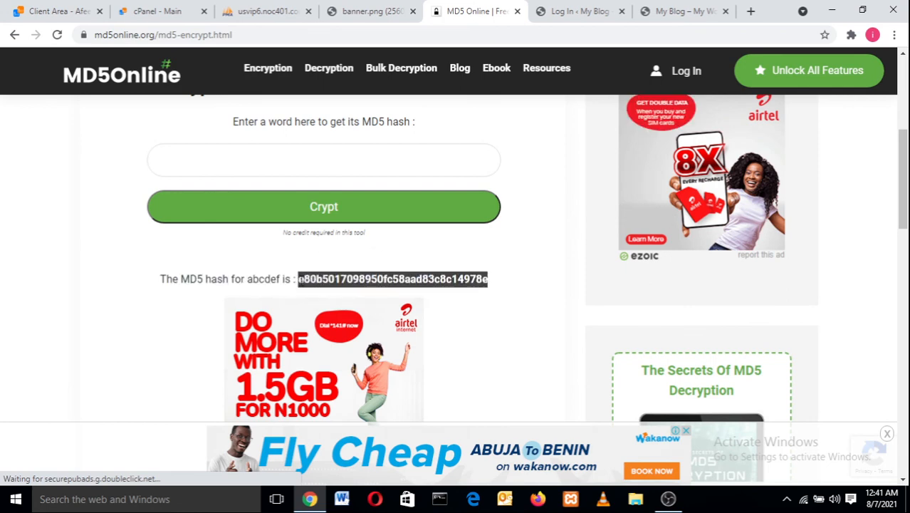
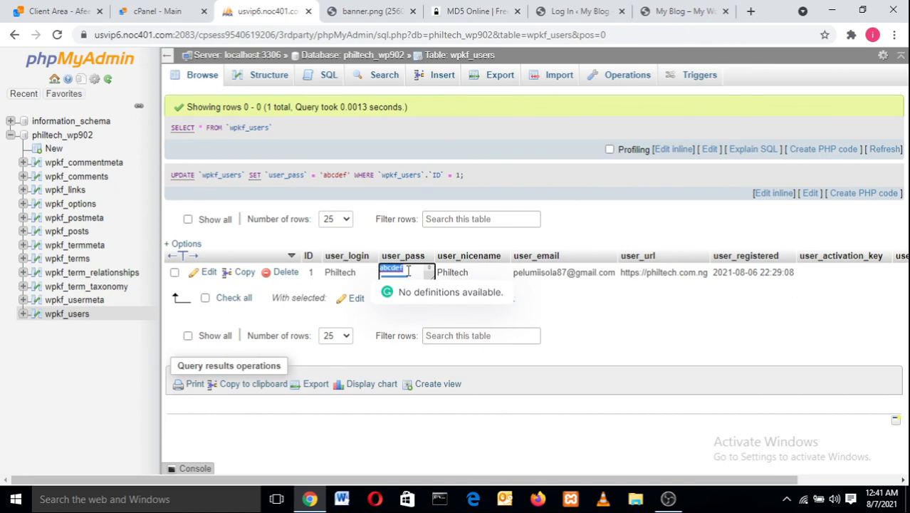
key(ctrl+v)
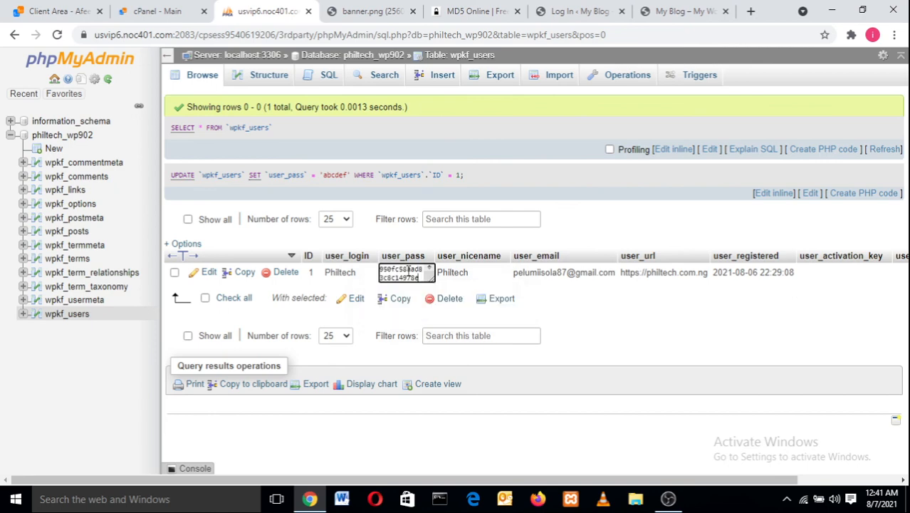
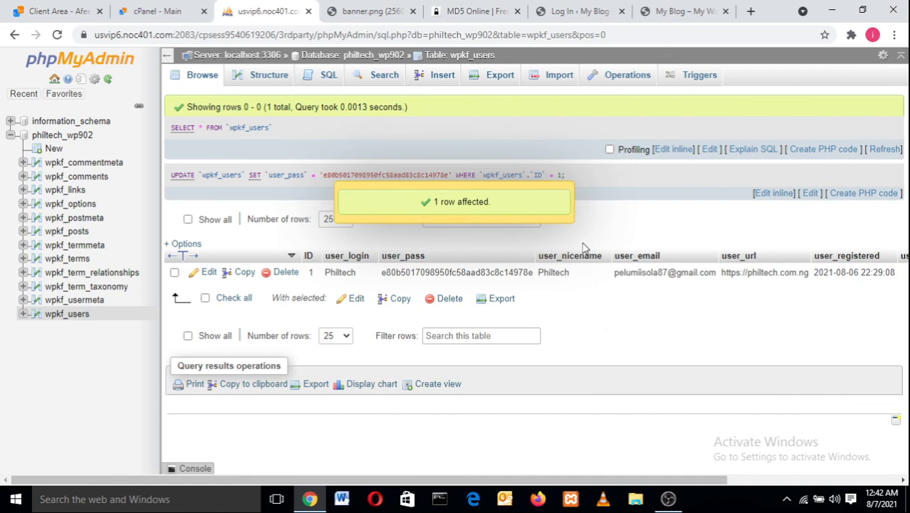
- On the WordPress login page, enter the newly reset admin password and submit the login
click(669, 9)
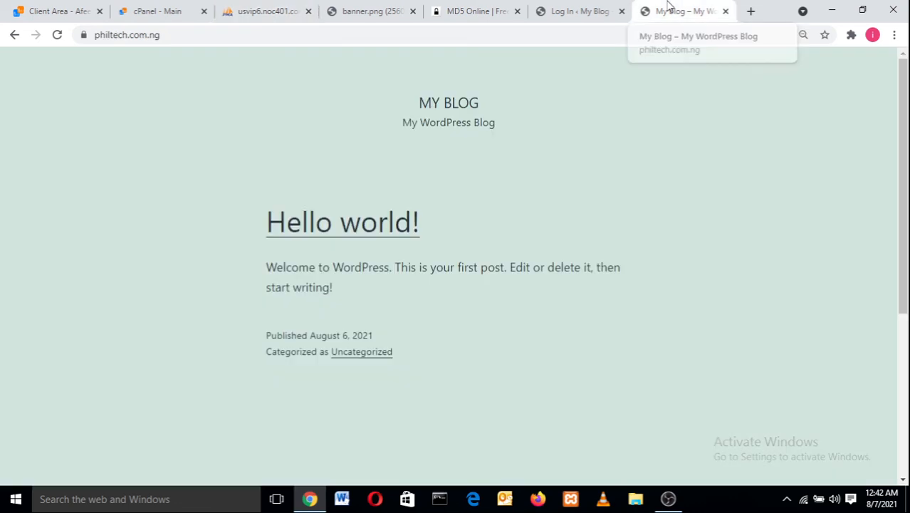
click(579, 8)
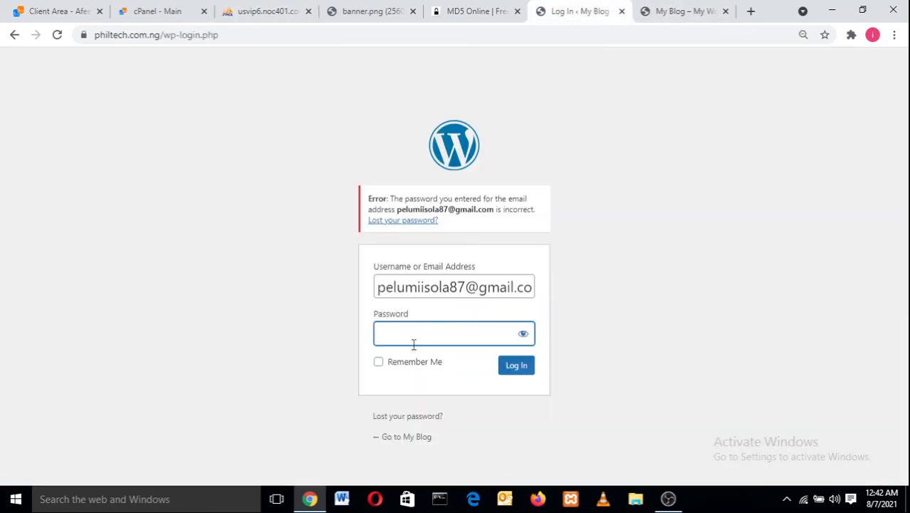
text(••••••)
click(518, 374)
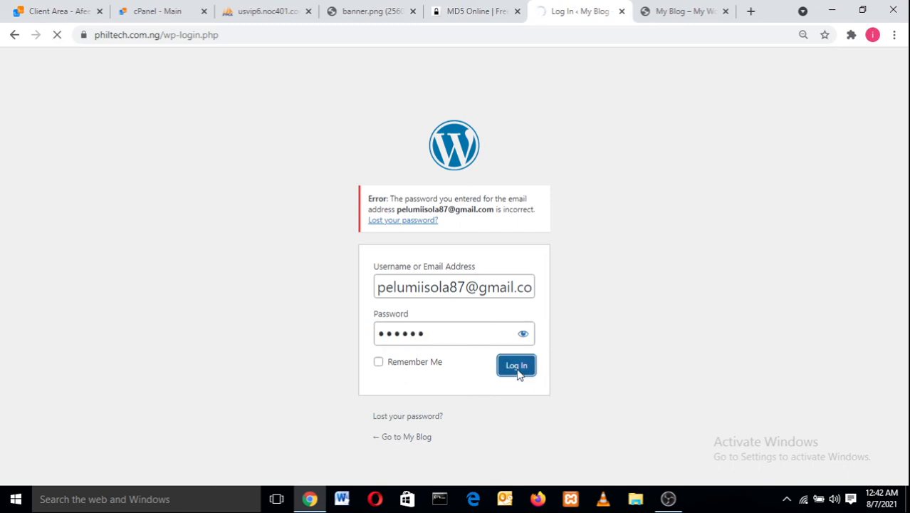